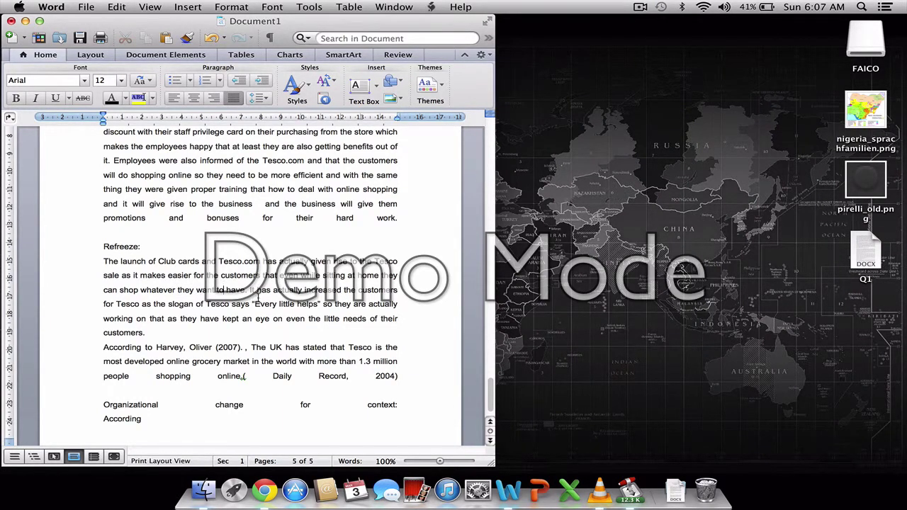
scroll(258, 305, up, 3)
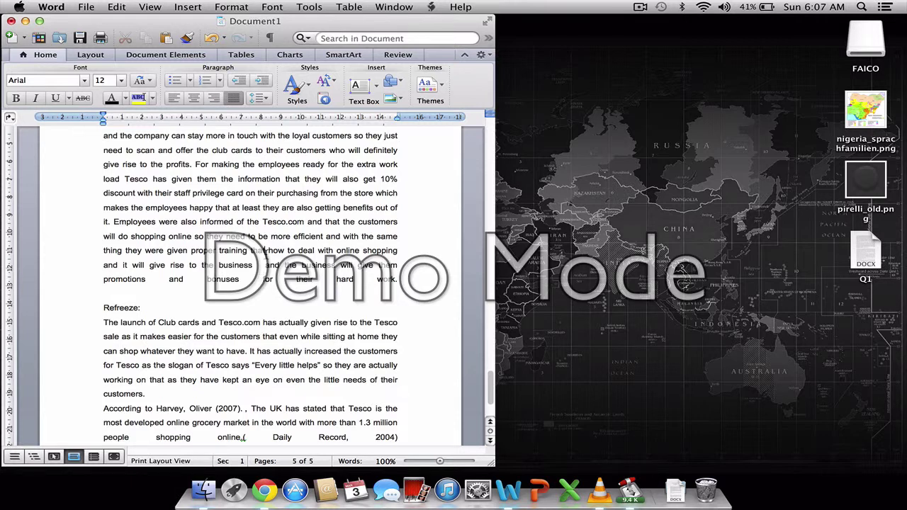
Left-align all the document's text, then justify it again.
key(super+a)
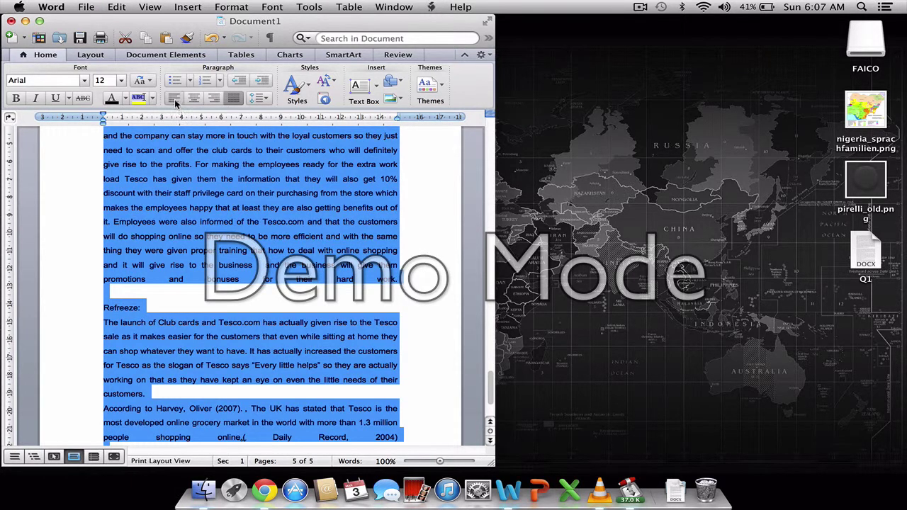
click(174, 98)
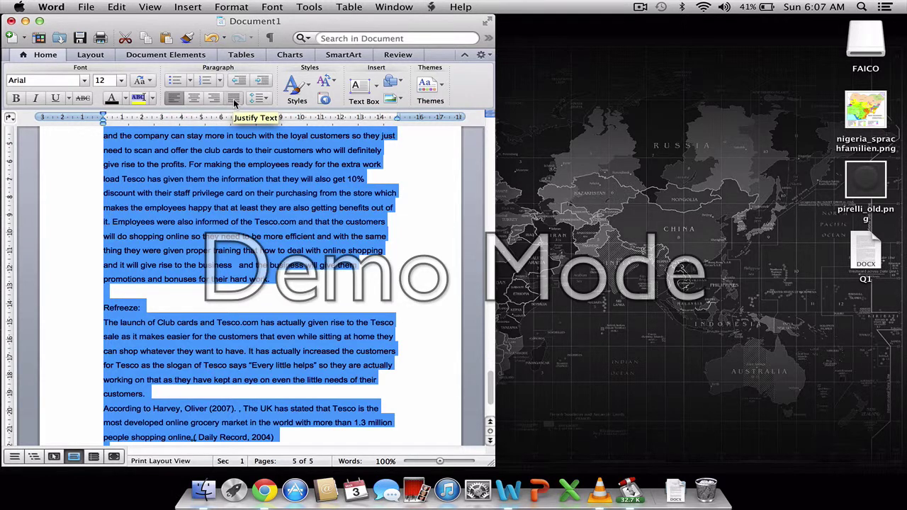
click(233, 99)
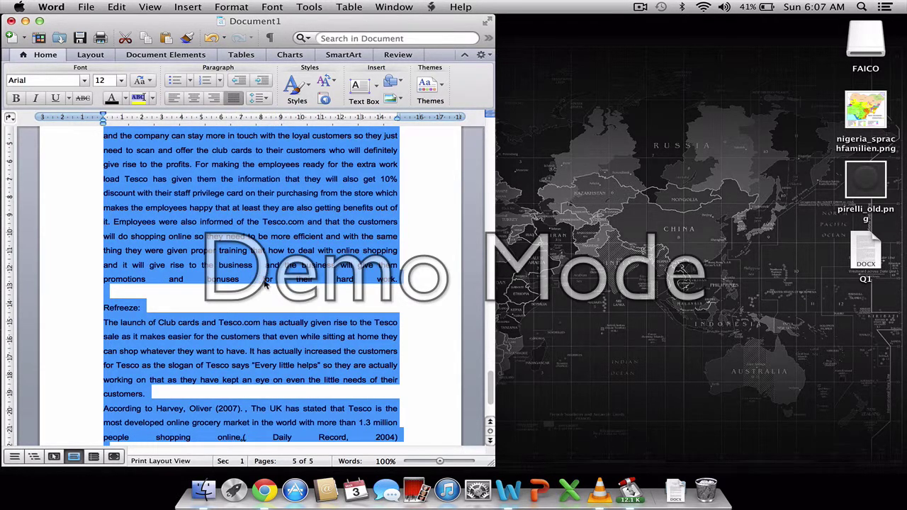
click(225, 279)
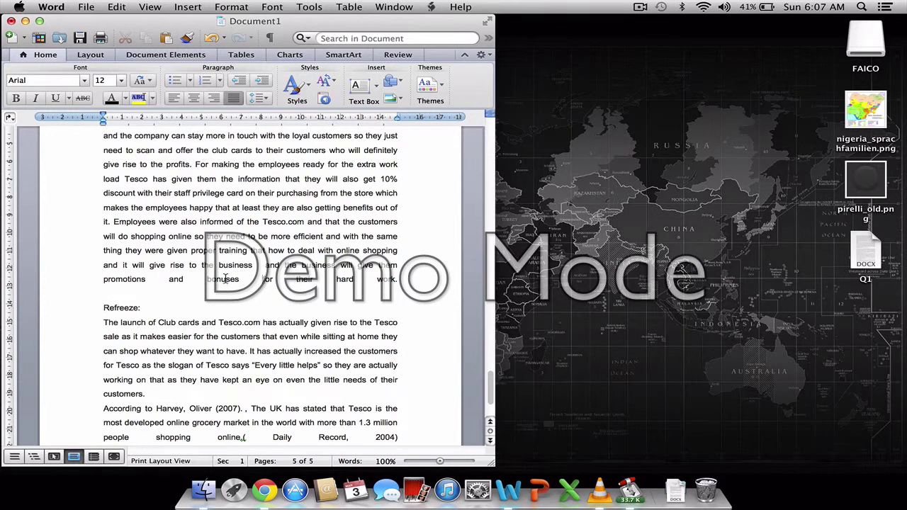
Close the wide gaps between promotions, bonuses, for, their, hard and work.
key(BackSpace)
key(BackSpace)
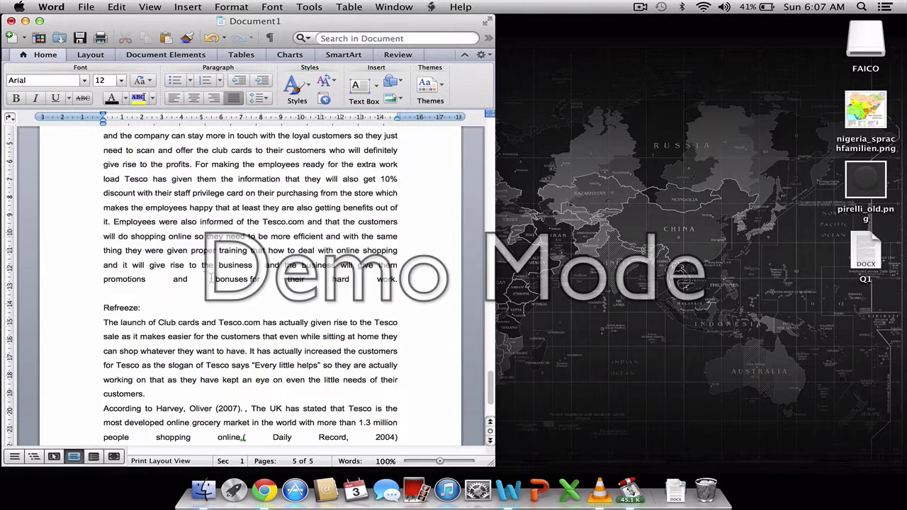
key(BackSpace)
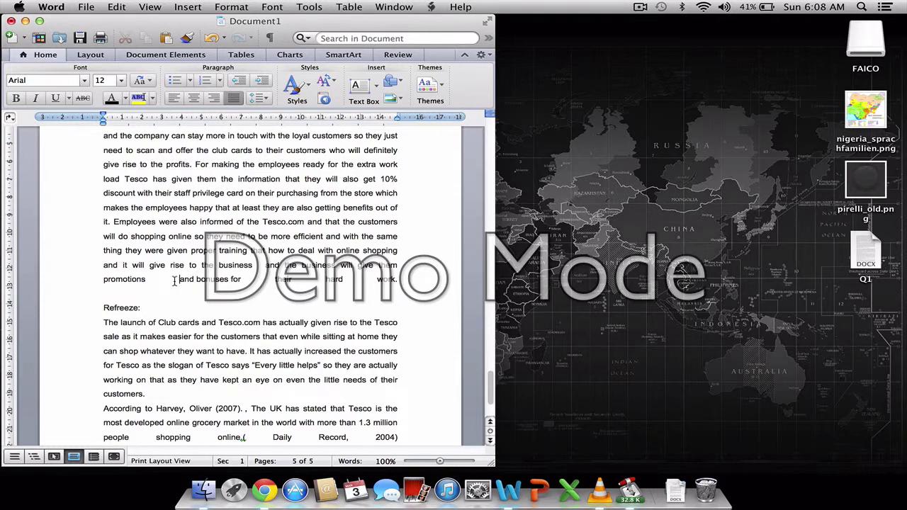
key(BackSpace)
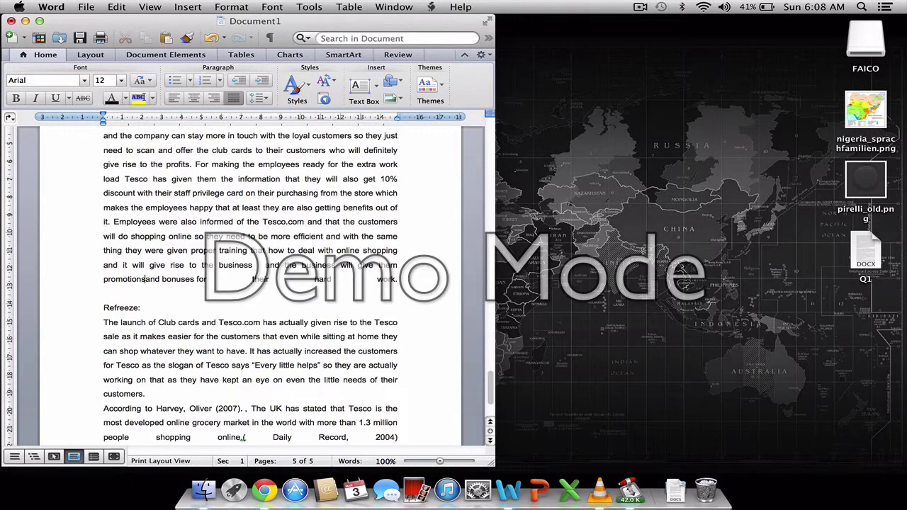
click(252, 279)
key(BackSpace)
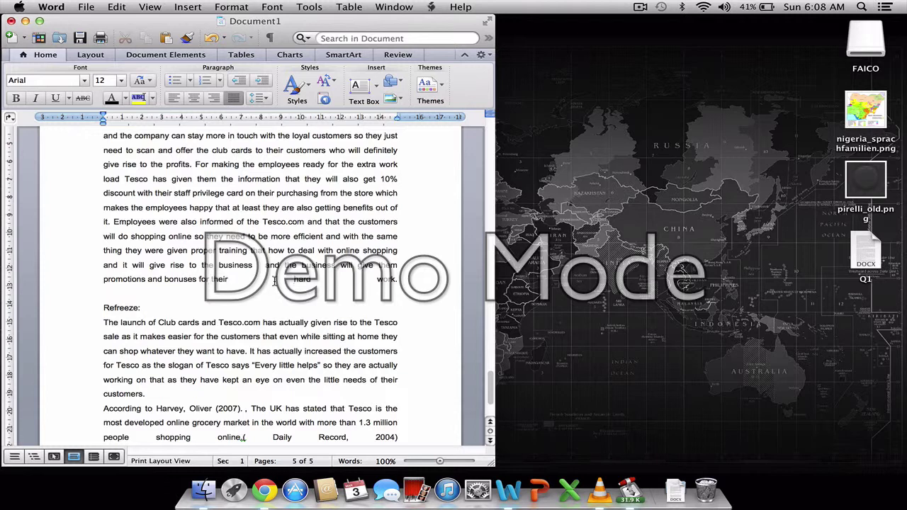
key(BackSpace)
key(Delete)
scroll(233, 365, down, 4)
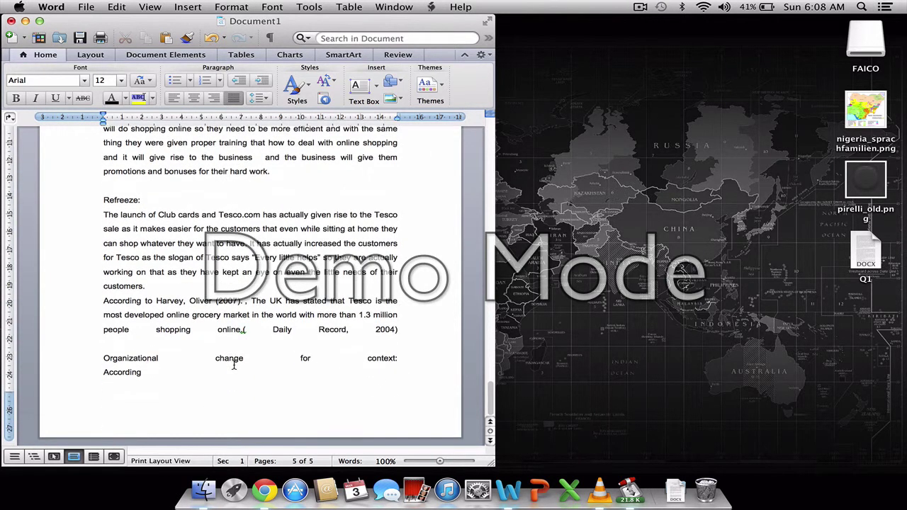
Close the stretched gaps between 'people', 'shopping' and 'online' in the citation line.
click(218, 329)
key(BackSpace)
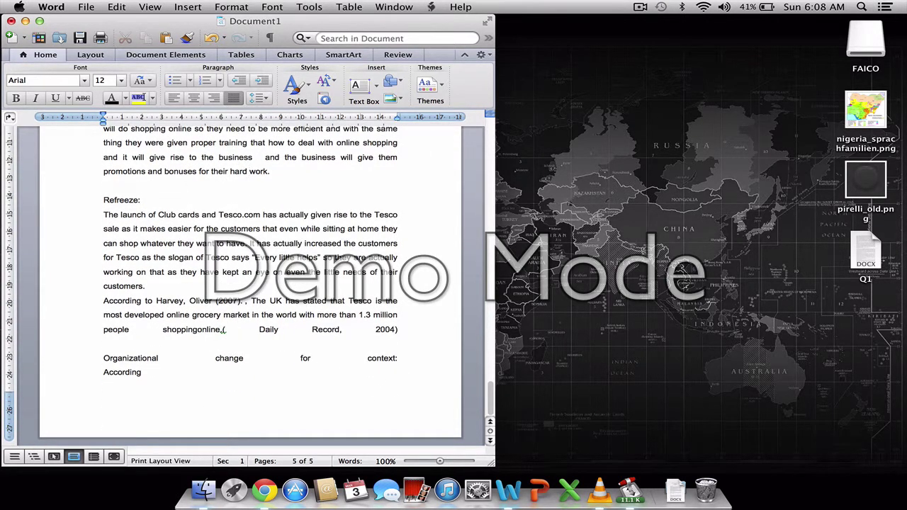
click(163, 329)
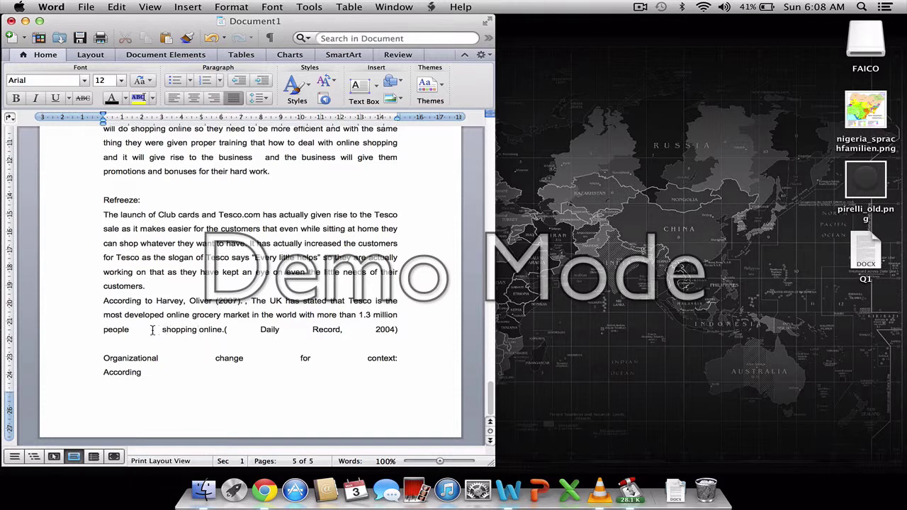
key(BackSpace)
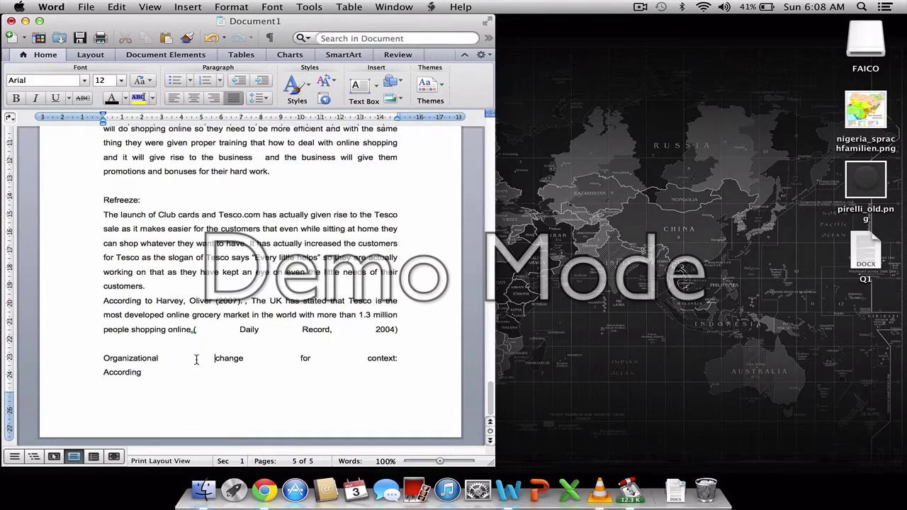
Close the gaps before 'change', 'for' and 'context:' in the 'Organizational change for context:' heading.
key(BackSpace)
click(275, 358)
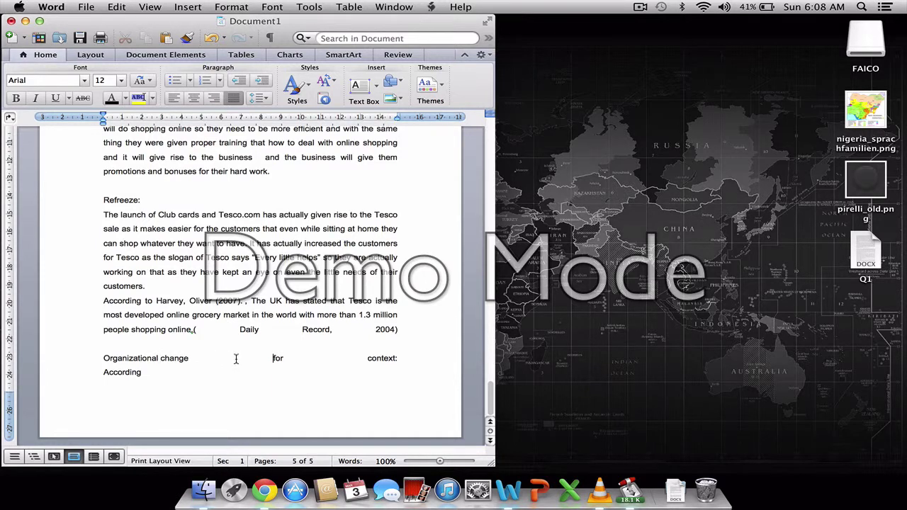
key(BackSpace)
click(353, 358)
key(BackSpace)
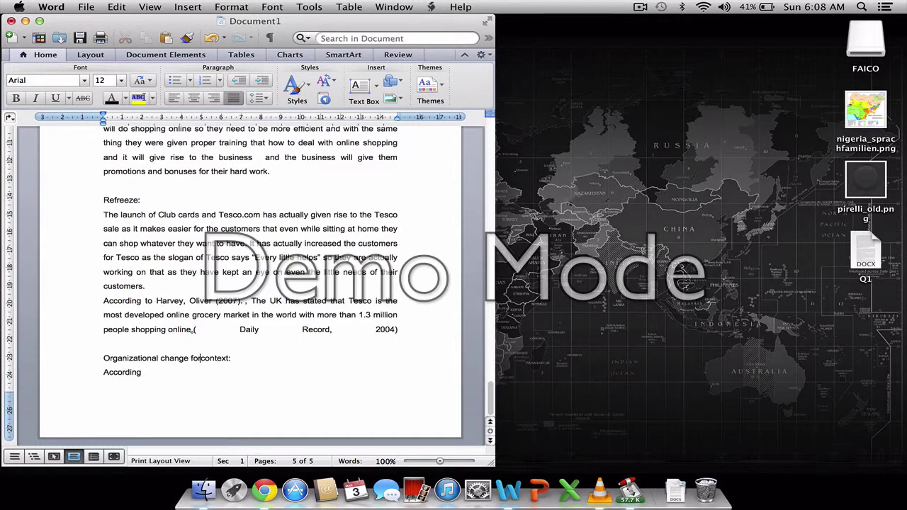
Join 'Daily Record', remove stray punctuation and pull '2004)' up beside it.
click(298, 329)
key(BackSpace)
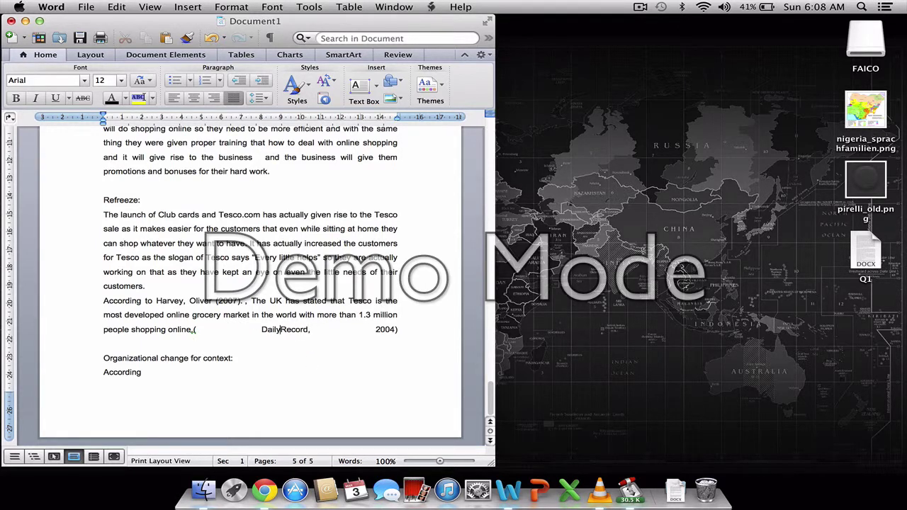
click(250, 330)
key(BackSpace)
key(BackSpace)
key(BackSpace)
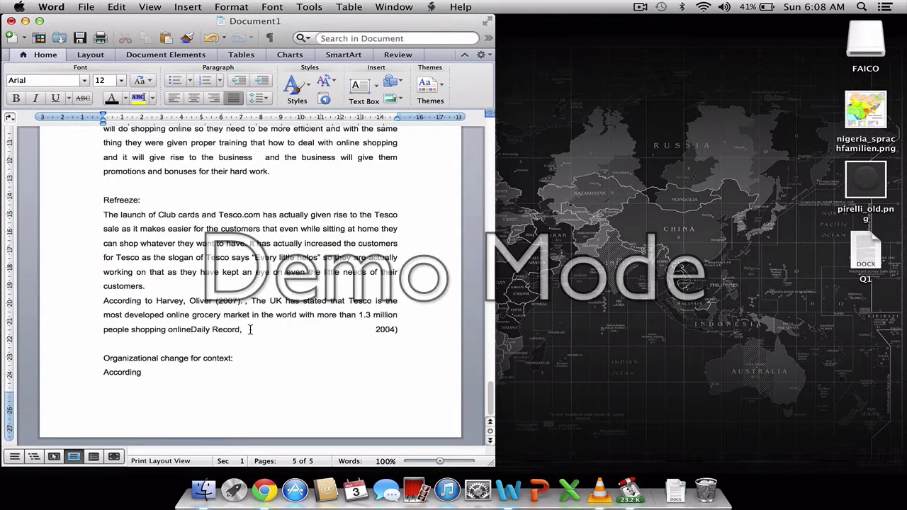
click(244, 329)
key(BackSpace)
text(,)
key(Return)
click(376, 330)
key(BackSpace)
key(BackSpace)
scroll(319, 346, up, 5)
scroll(319, 346, up, 5)
scroll(319, 346, up, 3)
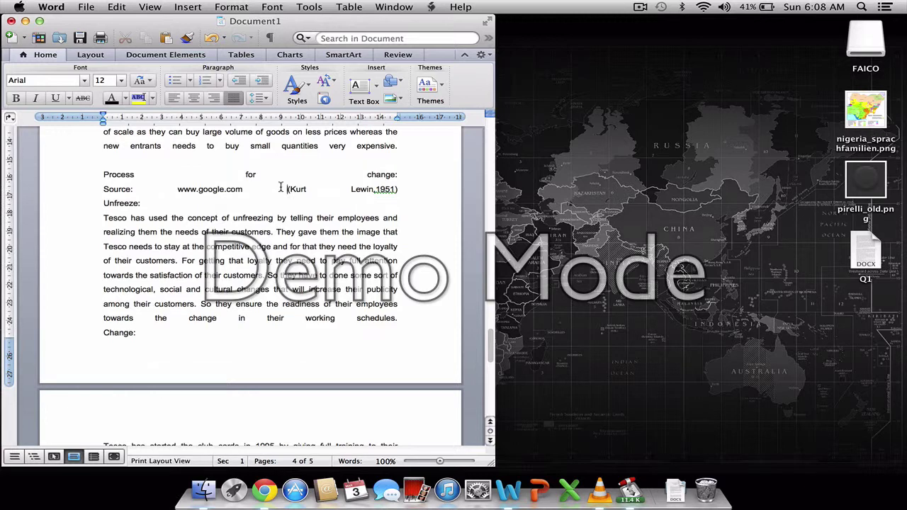
click(281, 188)
key(BackSpace)
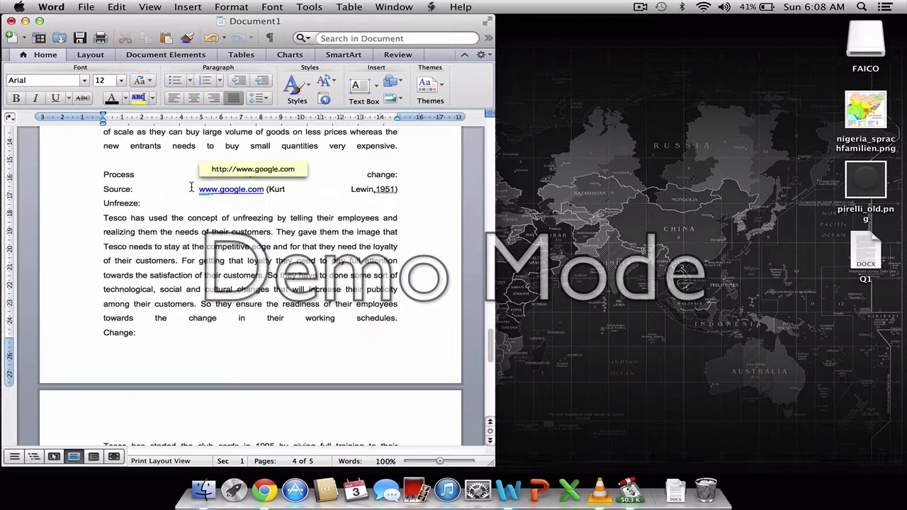
click(200, 189)
key(BackSpace)
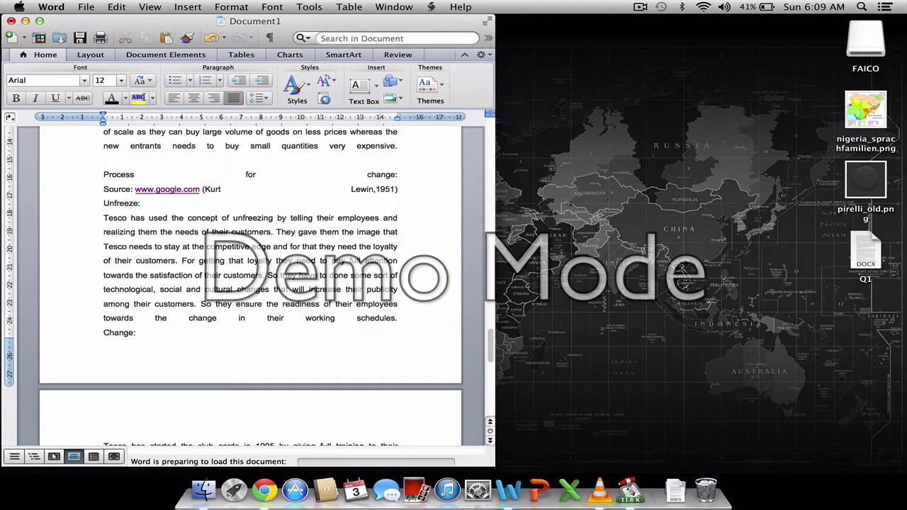